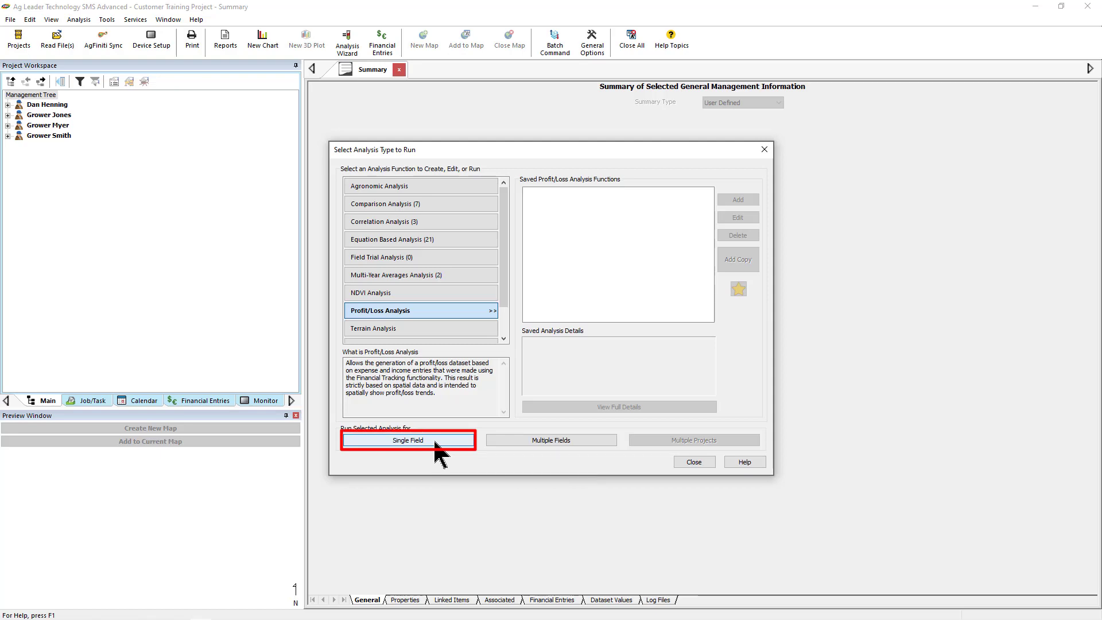
- Start the Profit/Loss Analysis for a single field and set the year filter to 2016
{"action": "left_click", "coordinate": [408, 440]}
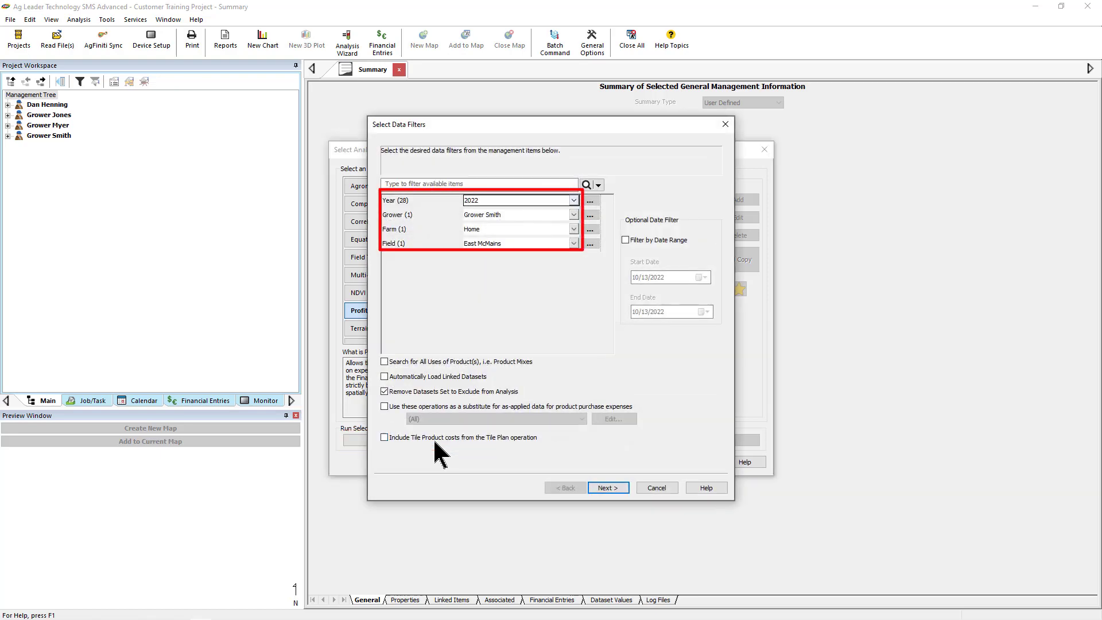
{"action": "left_click", "coordinate": [574, 199]}
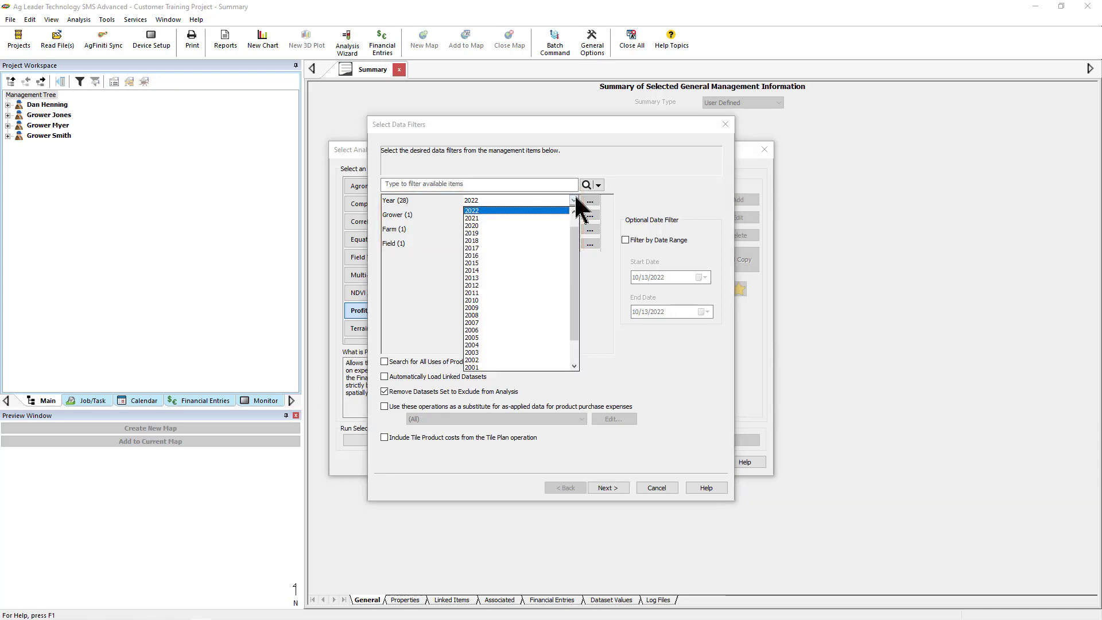
{"action": "left_click", "coordinate": [476, 254]}
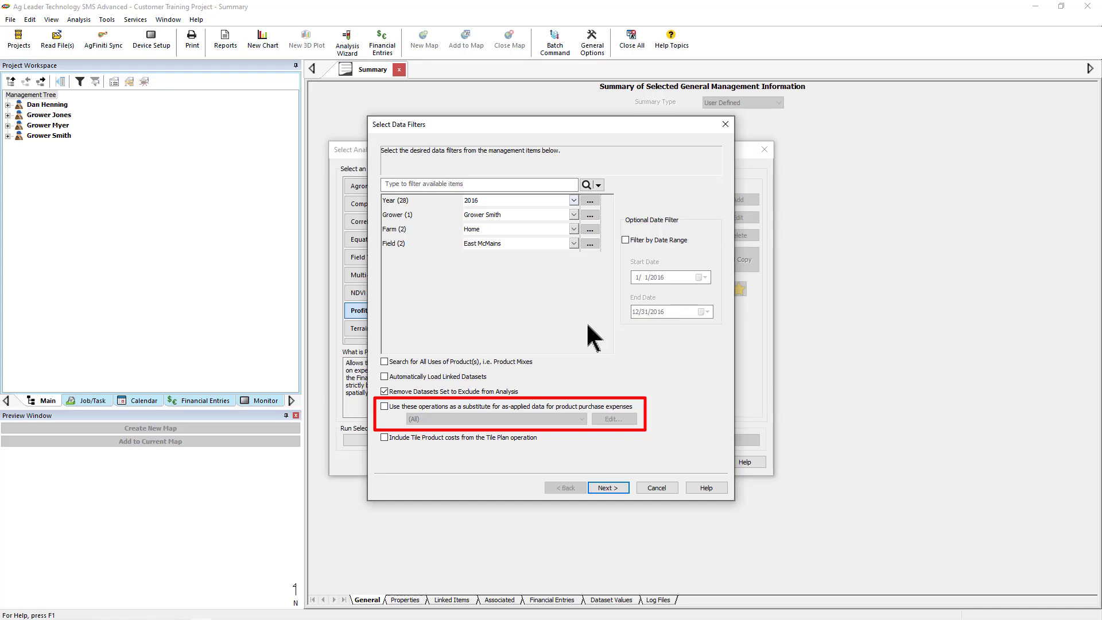
{"action": "left_click", "coordinate": [384, 406]}
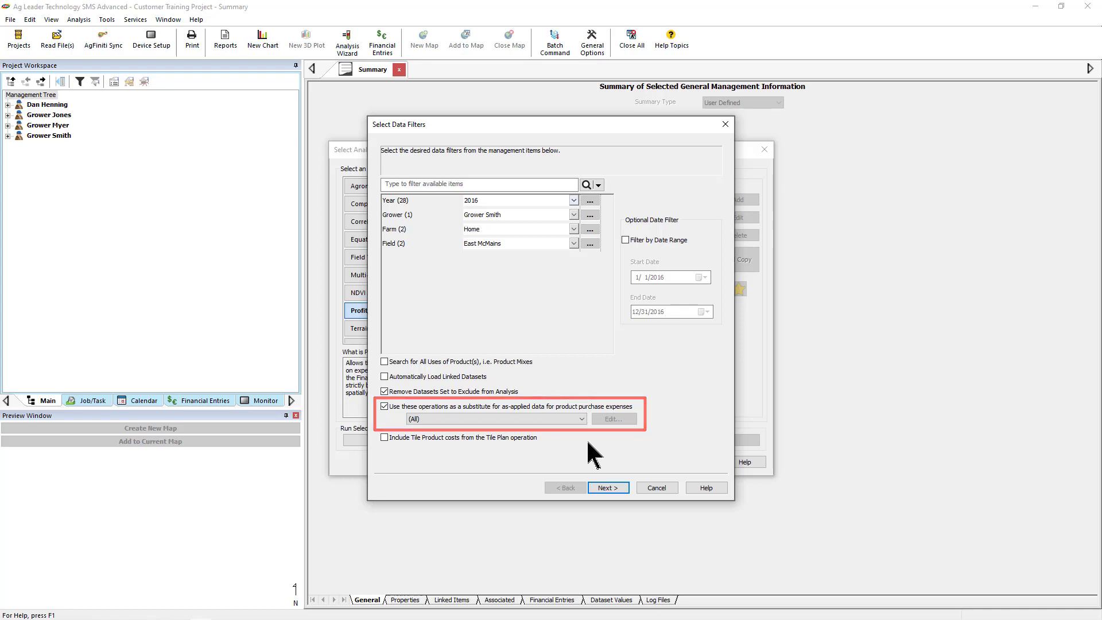
{"action": "left_click", "coordinate": [582, 420]}
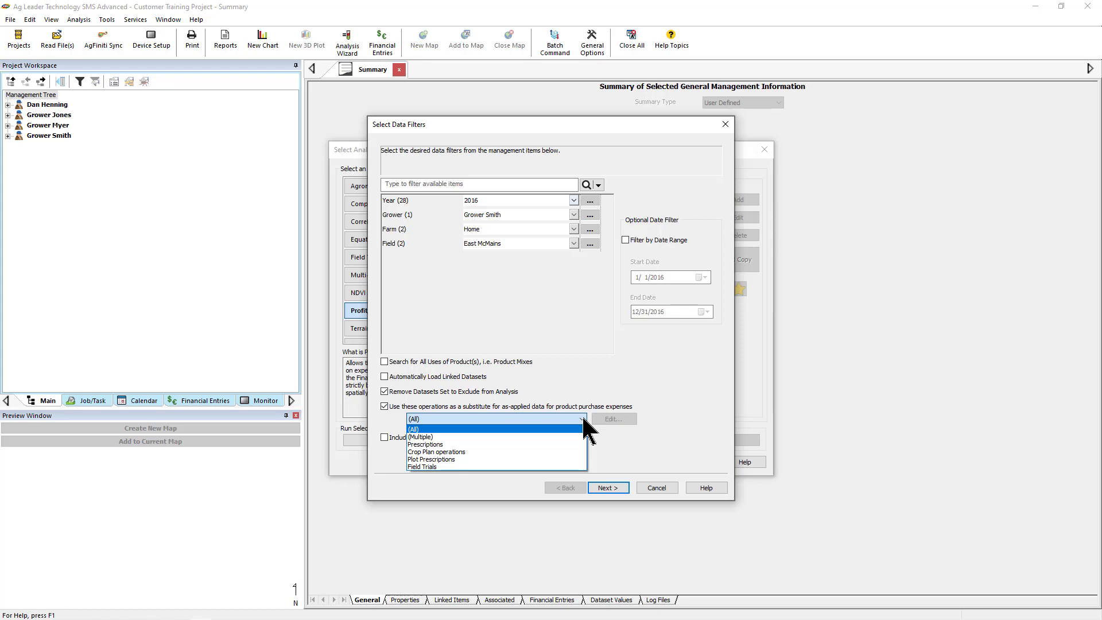
{"action": "left_click", "coordinate": [583, 418]}
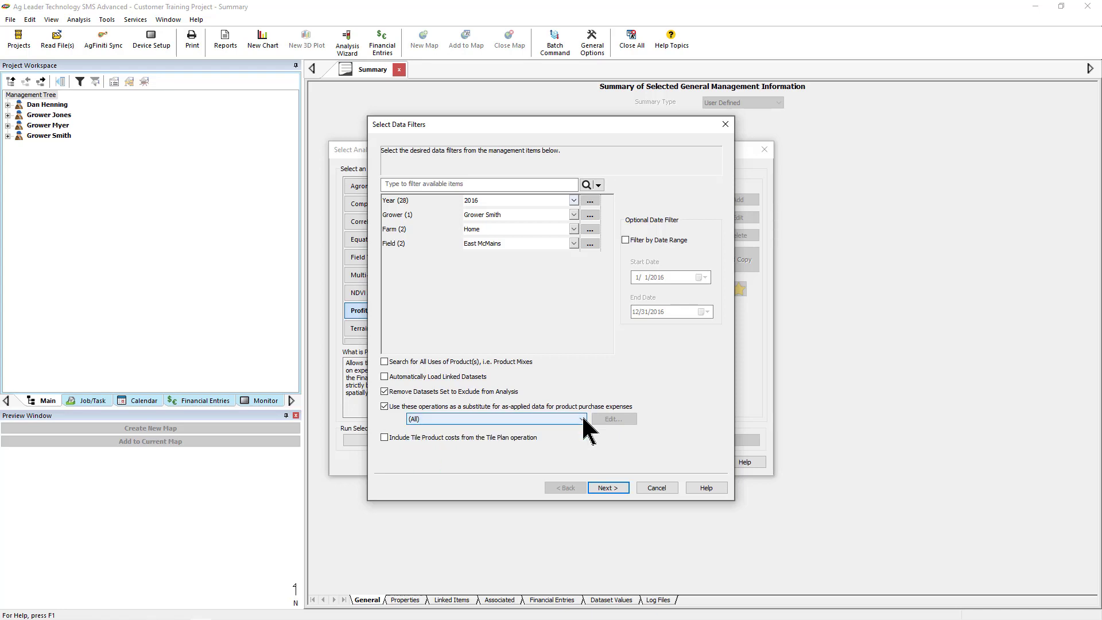
{"action": "left_click", "coordinate": [383, 406]}
{"action": "left_click", "coordinate": [384, 437]}
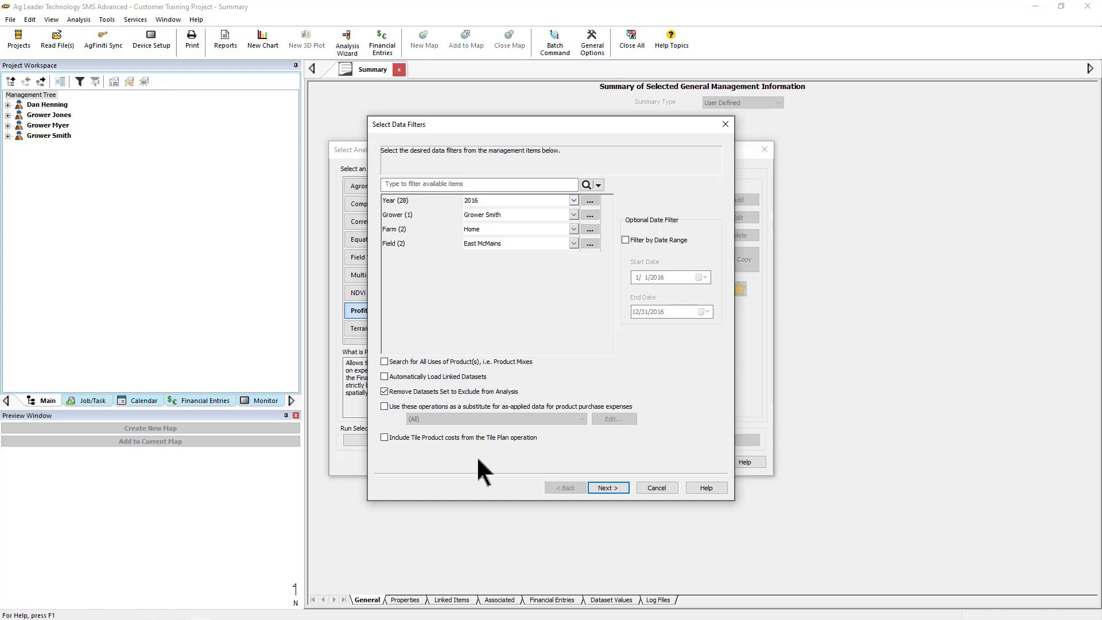
- Accept the data filters and keep all the East McMains datasets for the analysis
{"action": "left_click", "coordinate": [621, 489]}
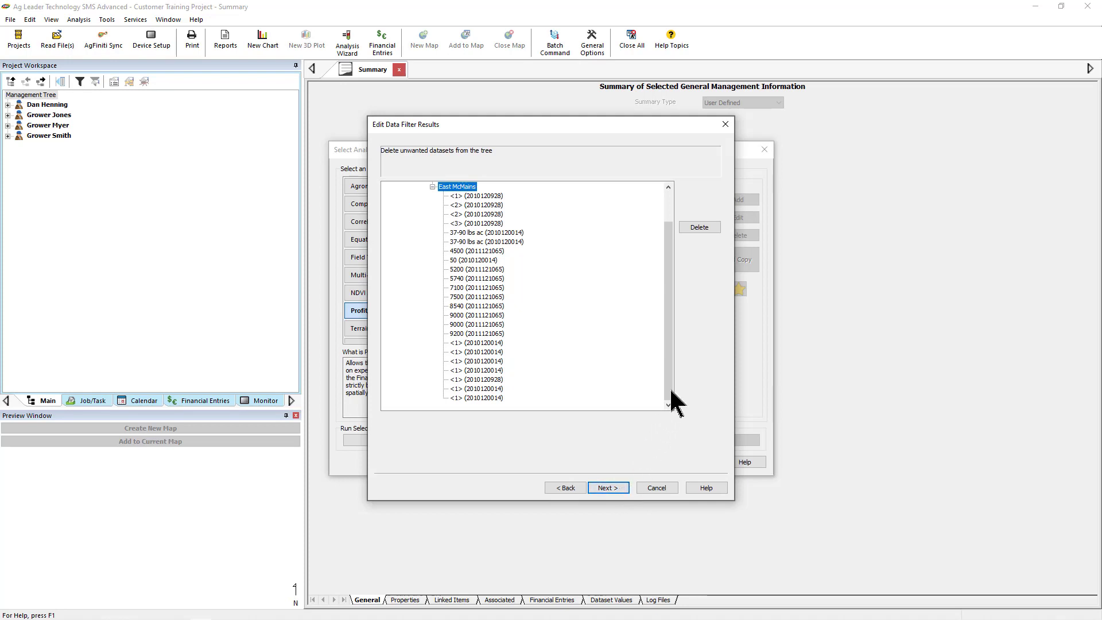
{"action": "mouse_move", "coordinate": [669, 387]}
{"action": "left_mouse_down"}
{"action": "mouse_move", "coordinate": [669, 362]}
{"action": "mouse_move", "coordinate": [666, 393]}
{"action": "left_mouse_up"}
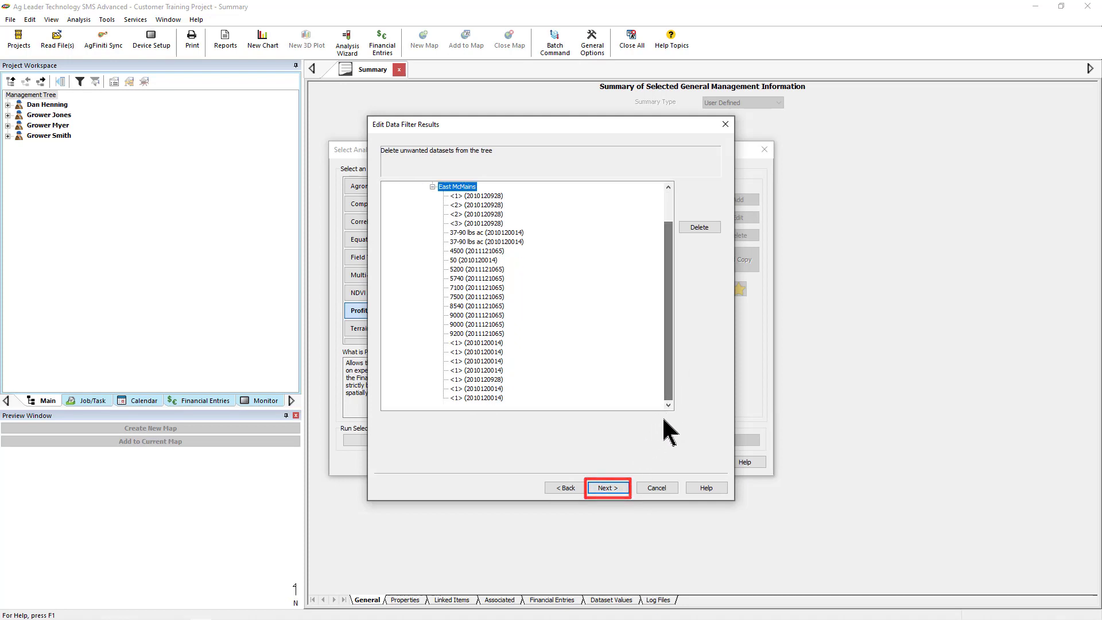
{"action": "left_click", "coordinate": [609, 488]}
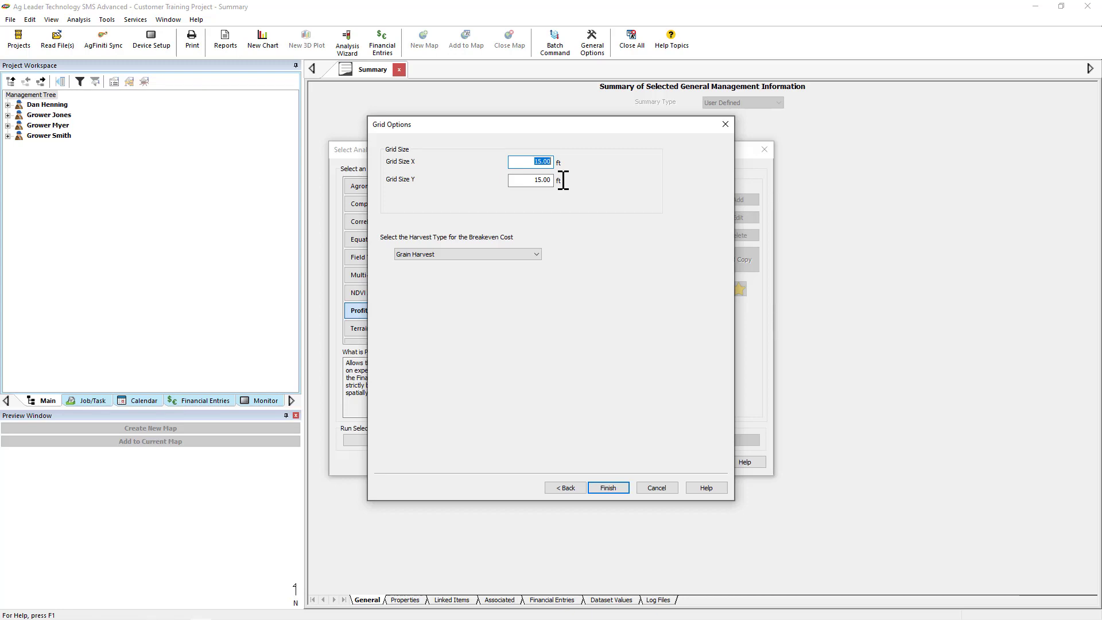
- Set the grid size to 30 by 30 ft and run the analysis with Grain Harvest as the breakeven harvest type
{"action": "type", "text": "30"}
{"action": "double_click", "coordinate": [540, 180]}
{"action": "type", "text": "30"}
{"action": "left_click", "coordinate": [537, 254]}
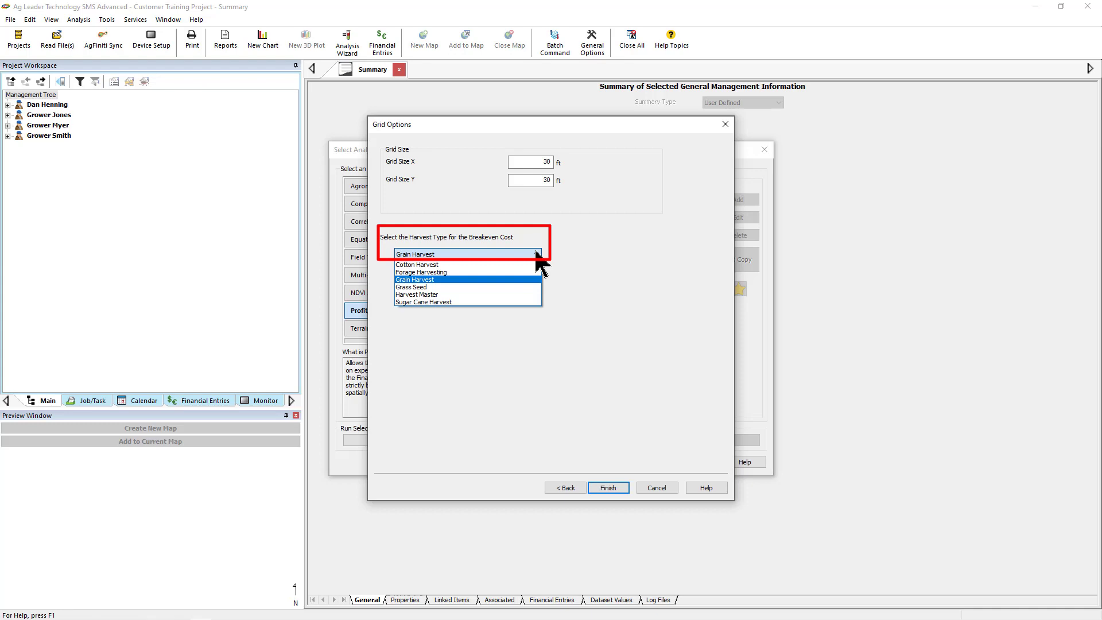
{"action": "left_click", "coordinate": [537, 255]}
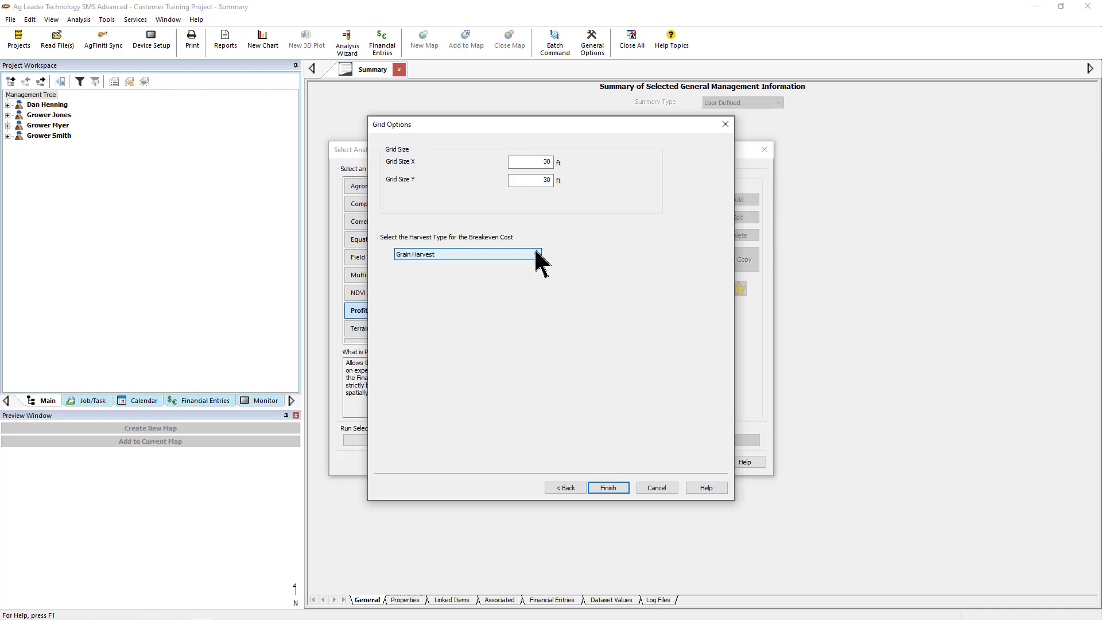
{"action": "left_click", "coordinate": [616, 487]}
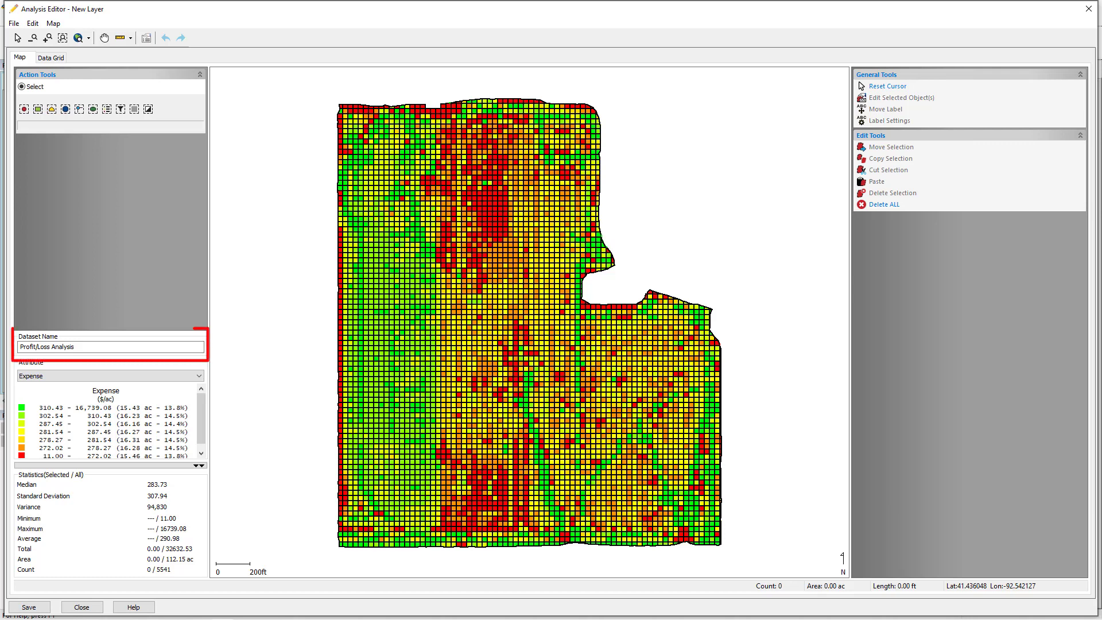
- Save the result as Profit/Loss Analysis, assigned to year 2016 and the product CORN
{"action": "left_click", "coordinate": [184, 347]}
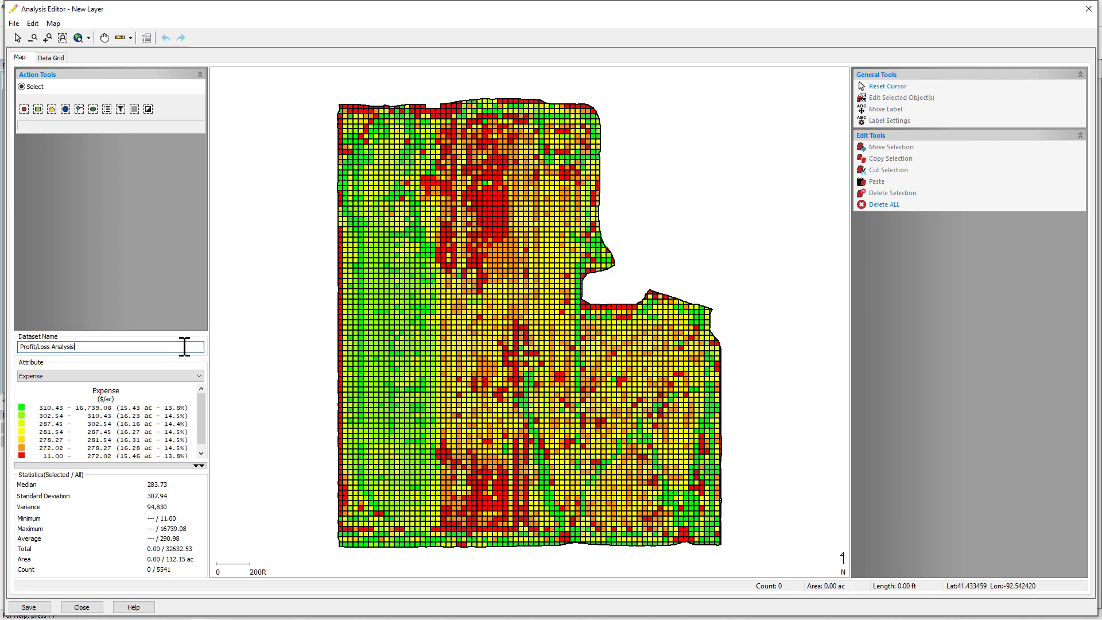
{"action": "left_click", "coordinate": [29, 607]}
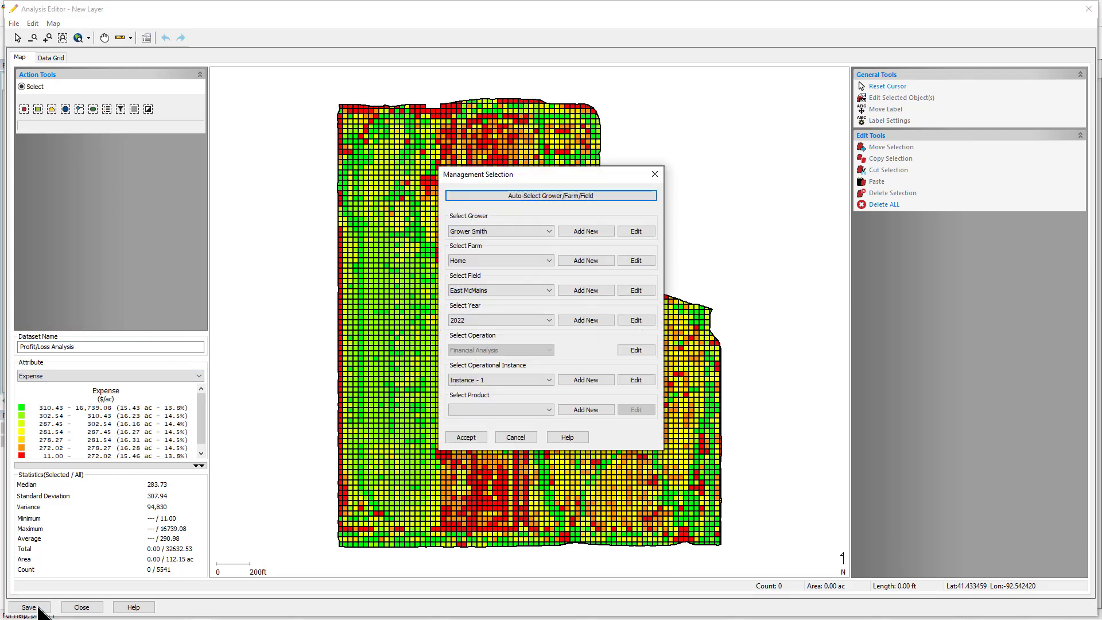
{"action": "left_click", "coordinate": [550, 323]}
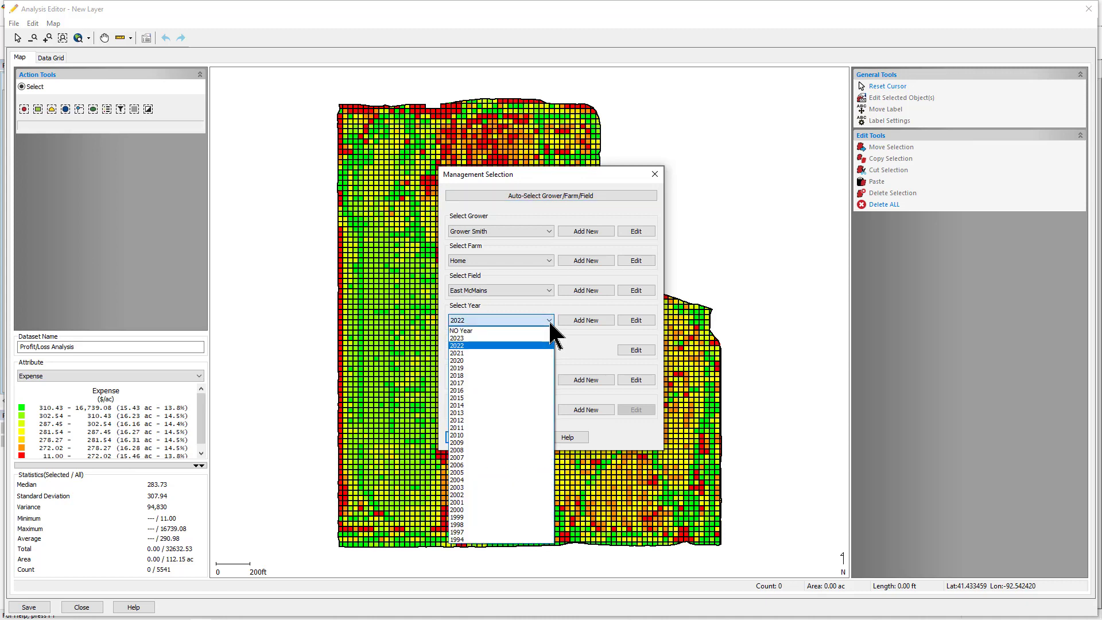
{"action": "left_click", "coordinate": [486, 391]}
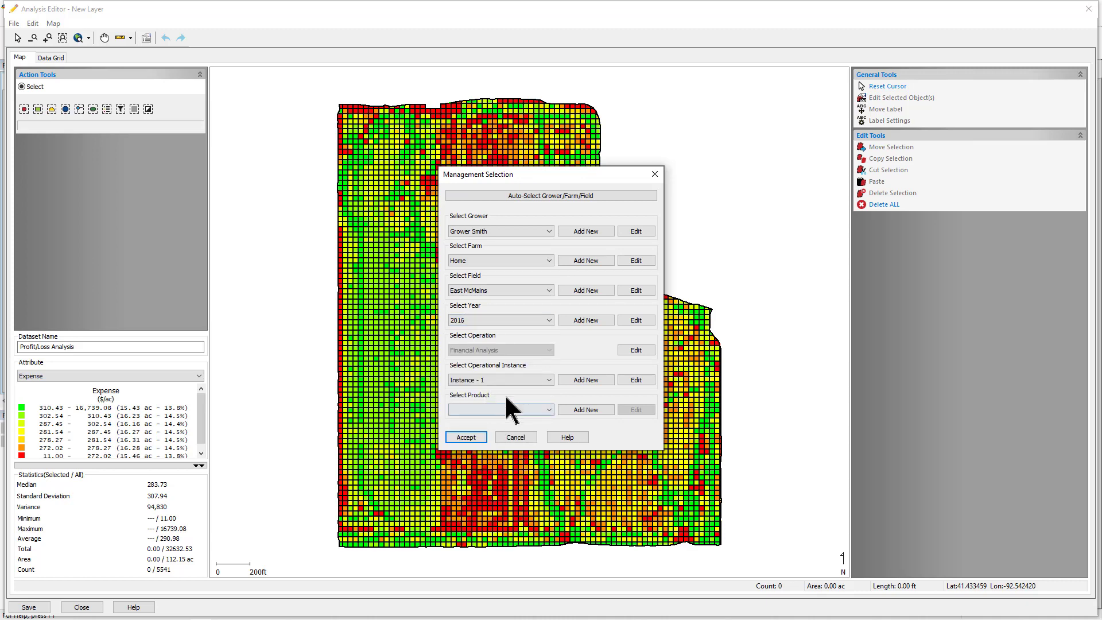
{"action": "left_click", "coordinate": [549, 410]}
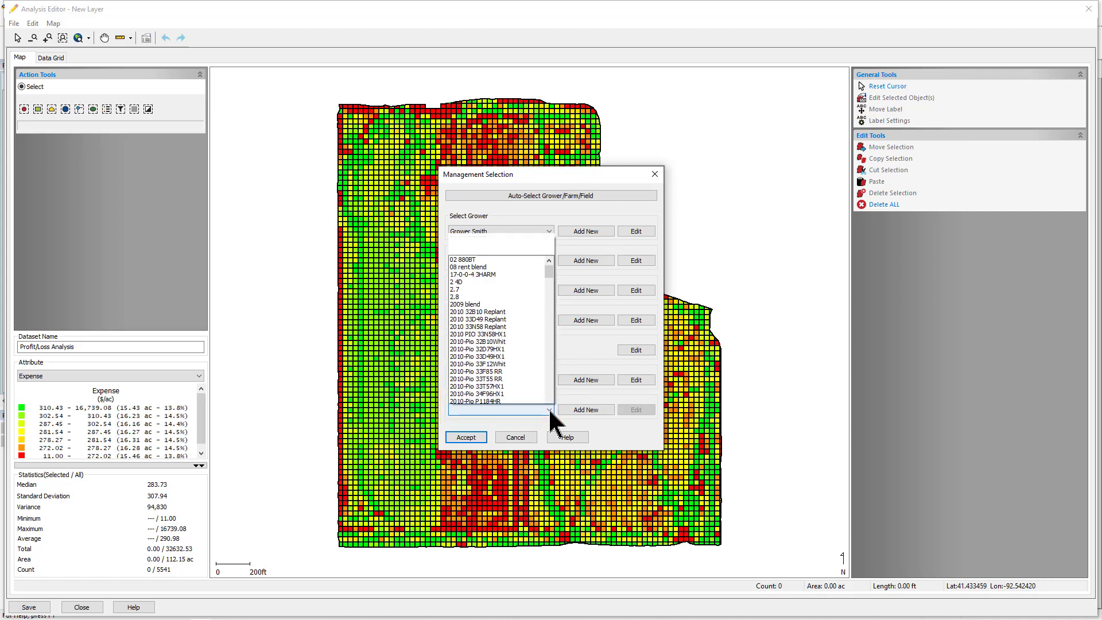
{"action": "type", "text": "corn"}
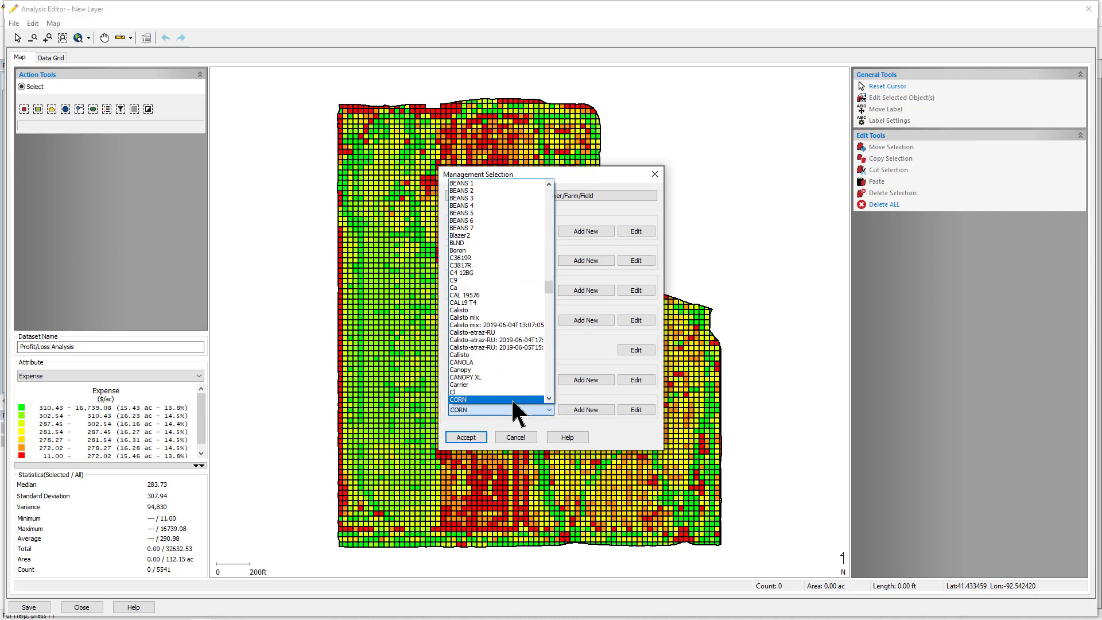
{"action": "left_click", "coordinate": [513, 400]}
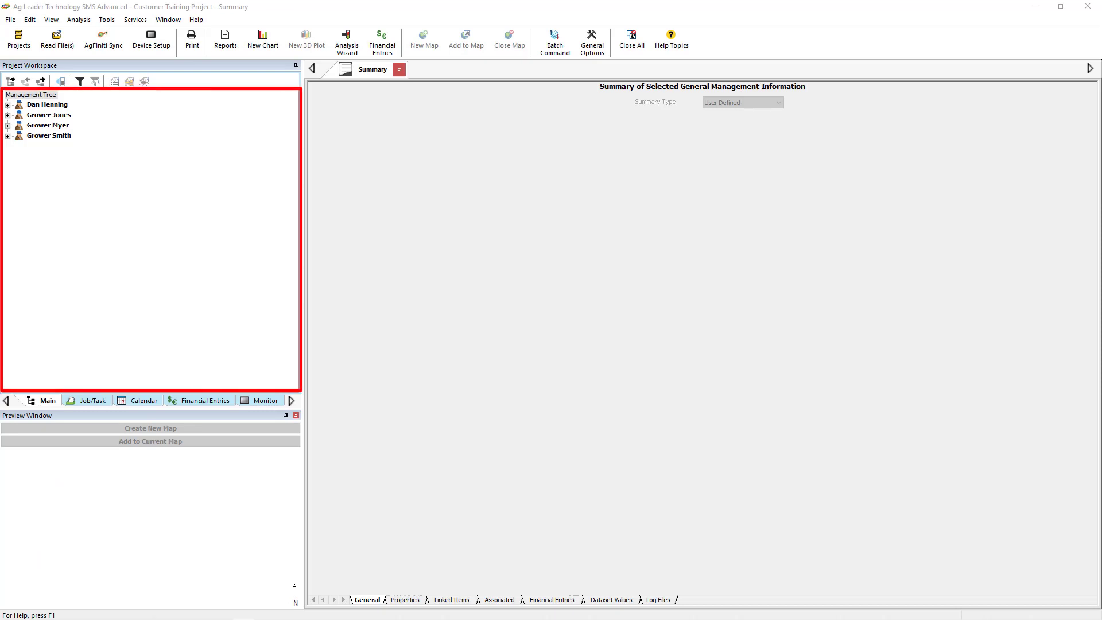
- Create a new map from the 2016 Financial Analysis data of the East McMains field in the Home farm
{"action": "left_click", "coordinate": [7, 136]}
{"action": "left_click", "coordinate": [19, 146]}
{"action": "left_click", "coordinate": [30, 157]}
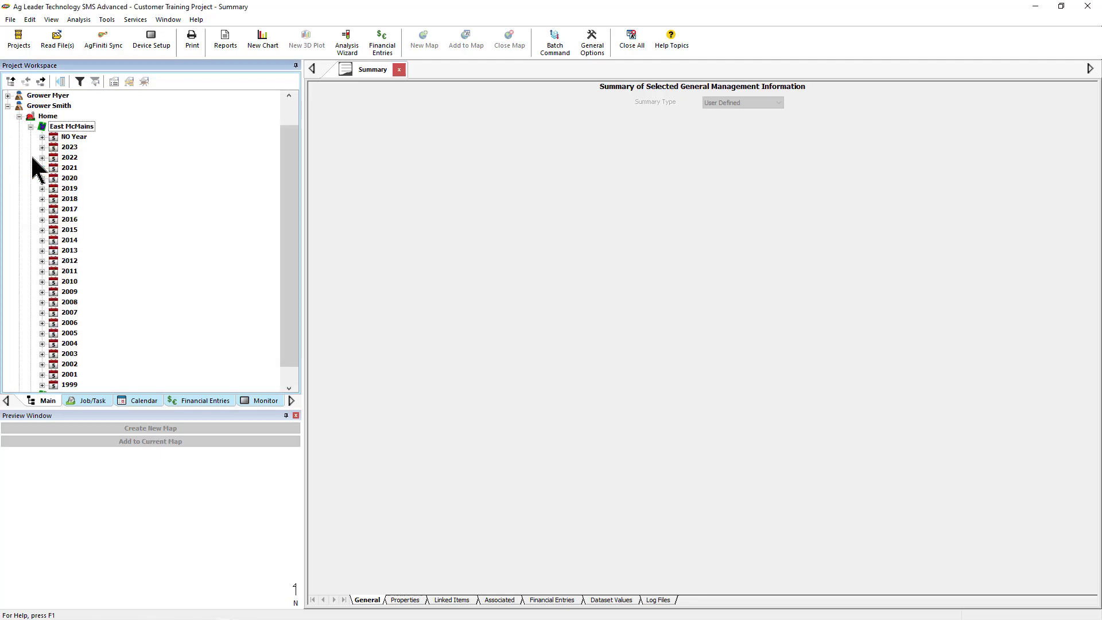
{"action": "left_click", "coordinate": [42, 219]}
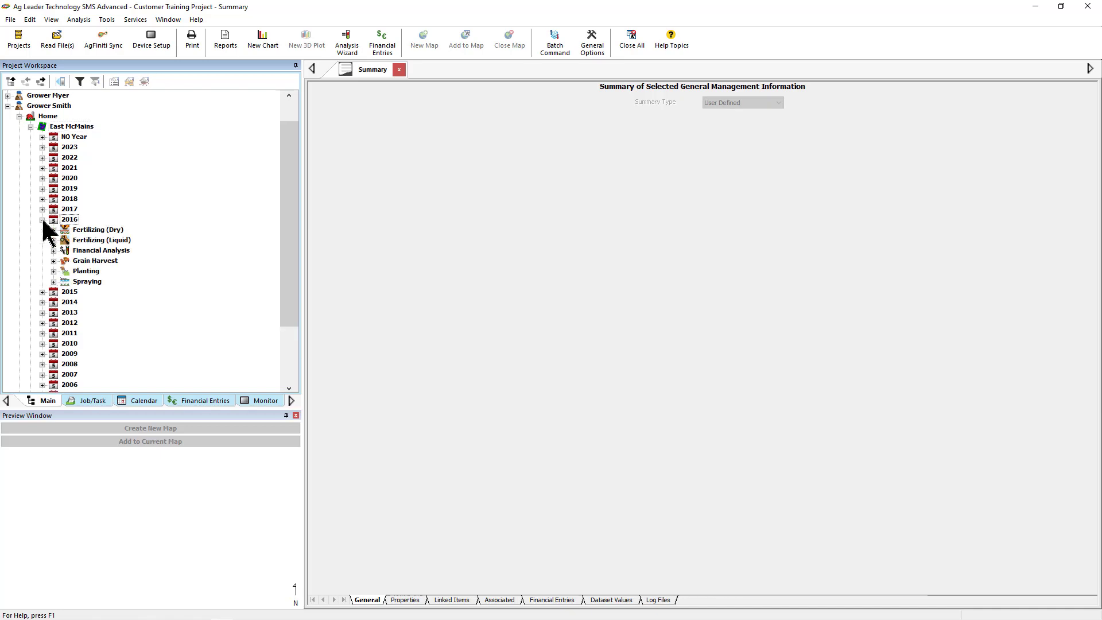
{"action": "left_click", "coordinate": [53, 250]}
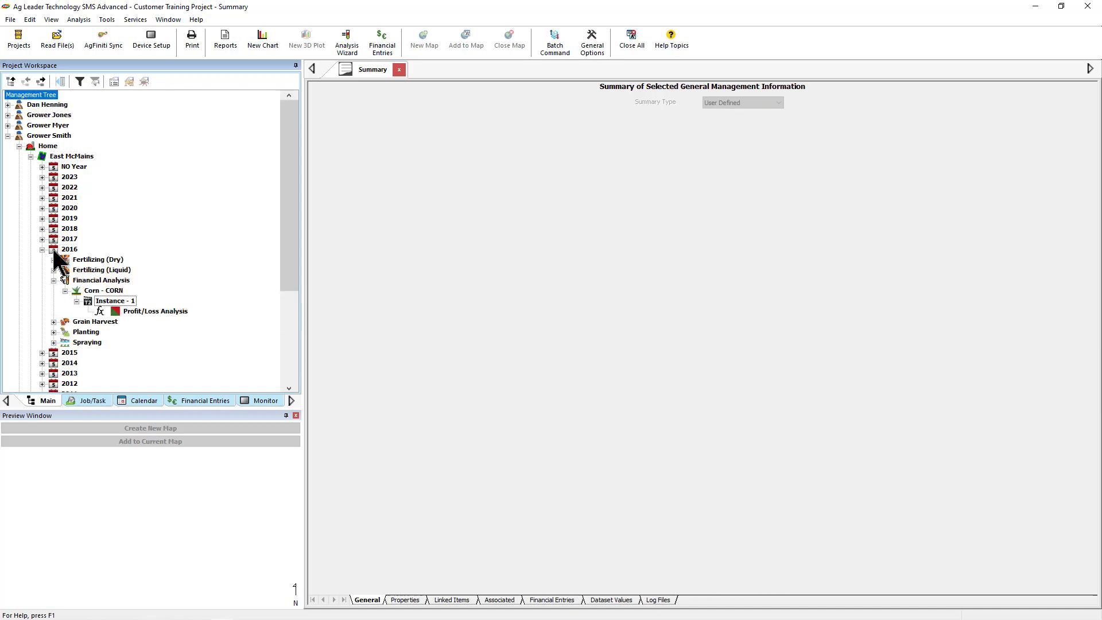
{"action": "left_click", "coordinate": [112, 281]}
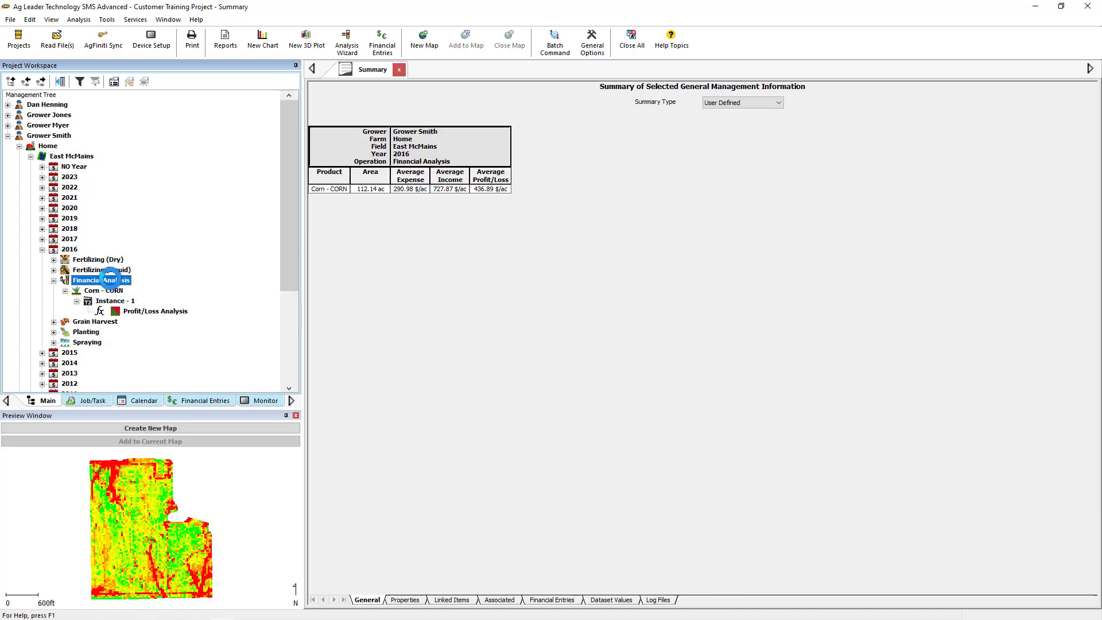
{"action": "left_click", "coordinate": [194, 429]}
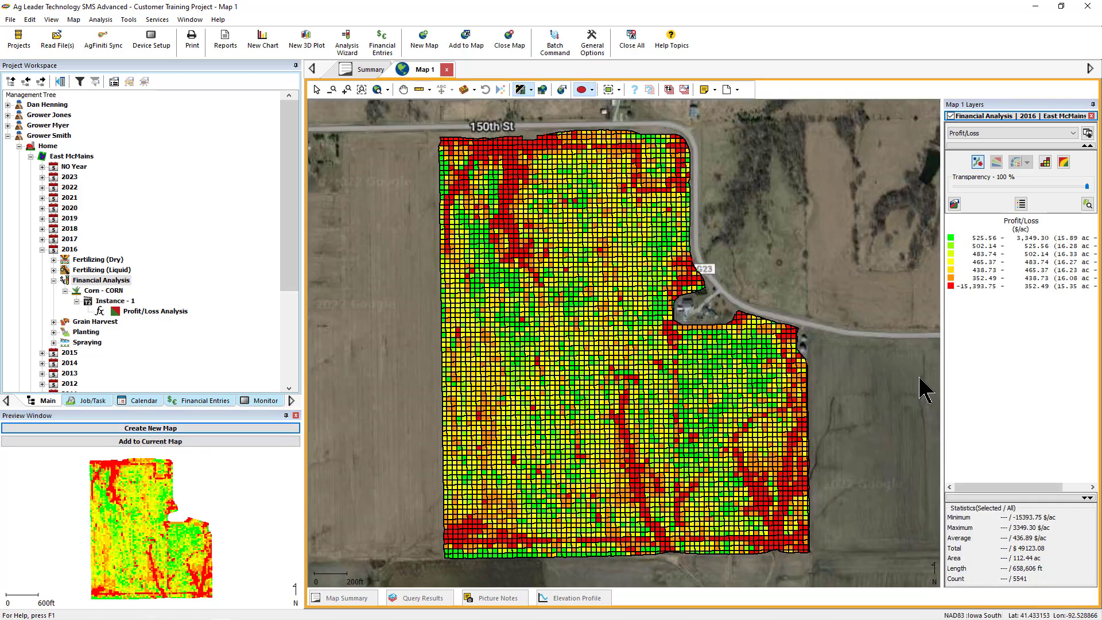
- Open the attribute choices for the Financial Analysis map layer
{"action": "left_click", "coordinate": [1073, 134]}
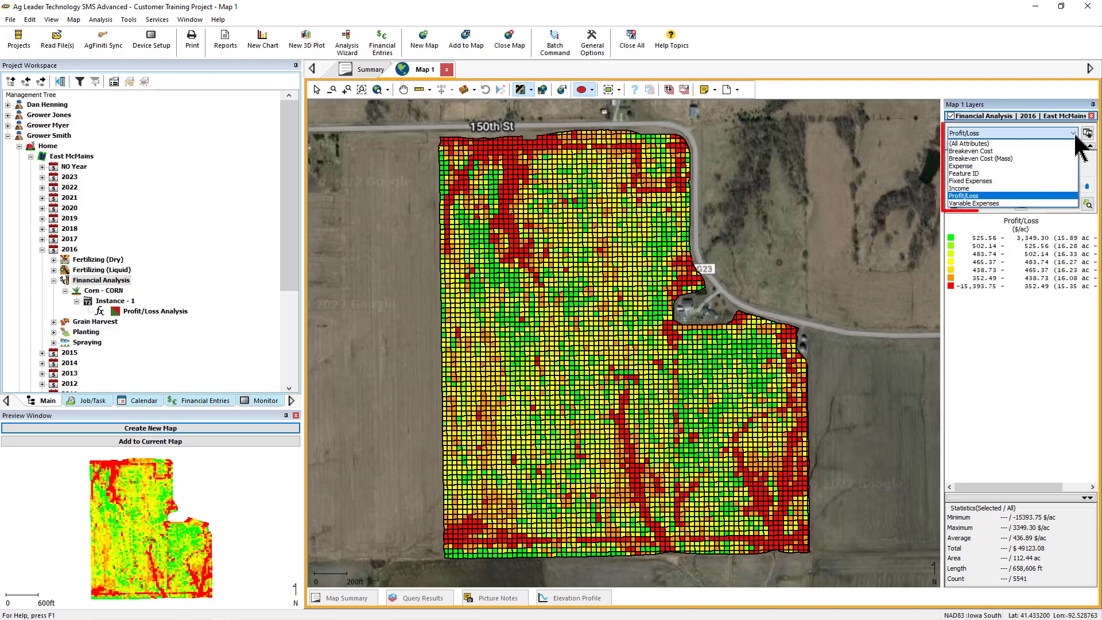